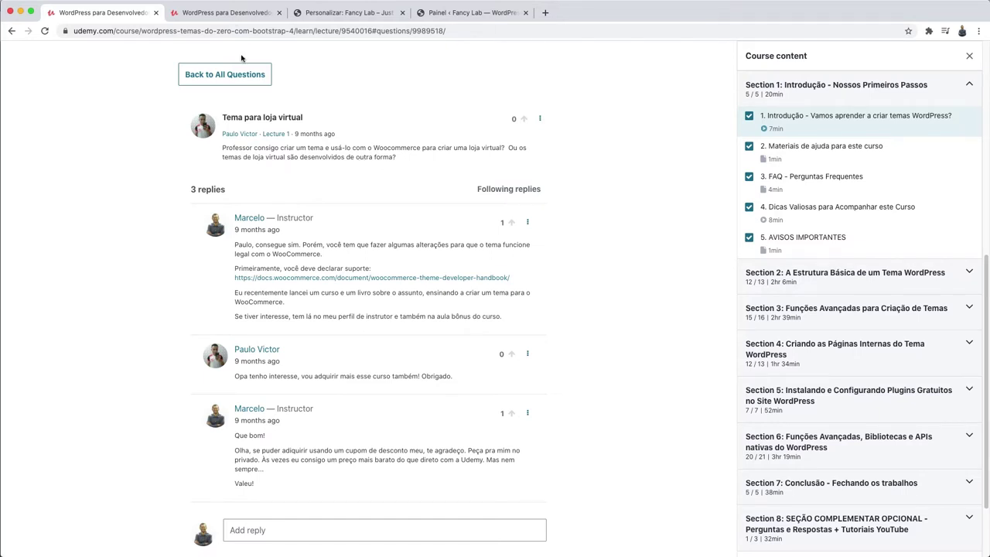
- Read the other WooCommerce question in the course Q&A and preview the Fancy Lab theme's Shop page in the customizer
click(228, 13)
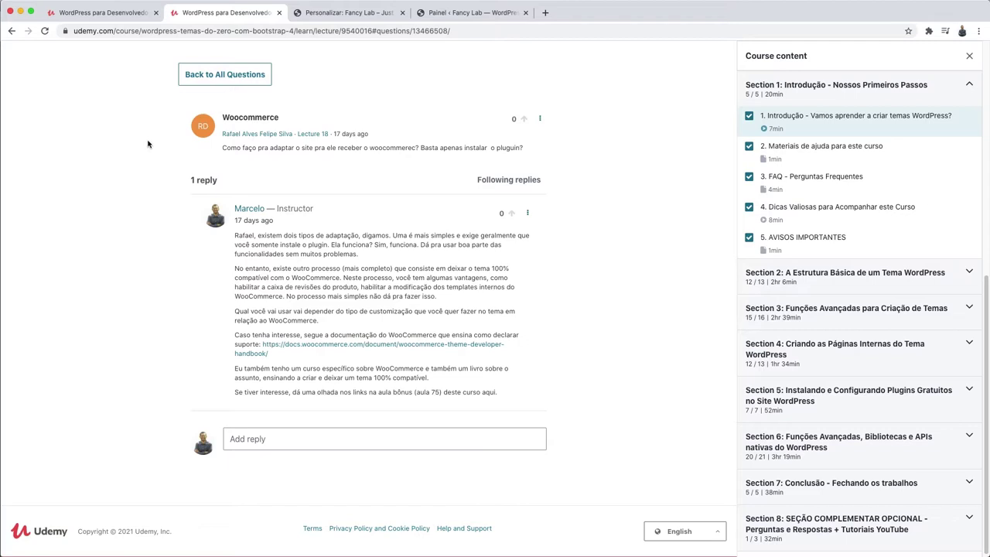
click(356, 13)
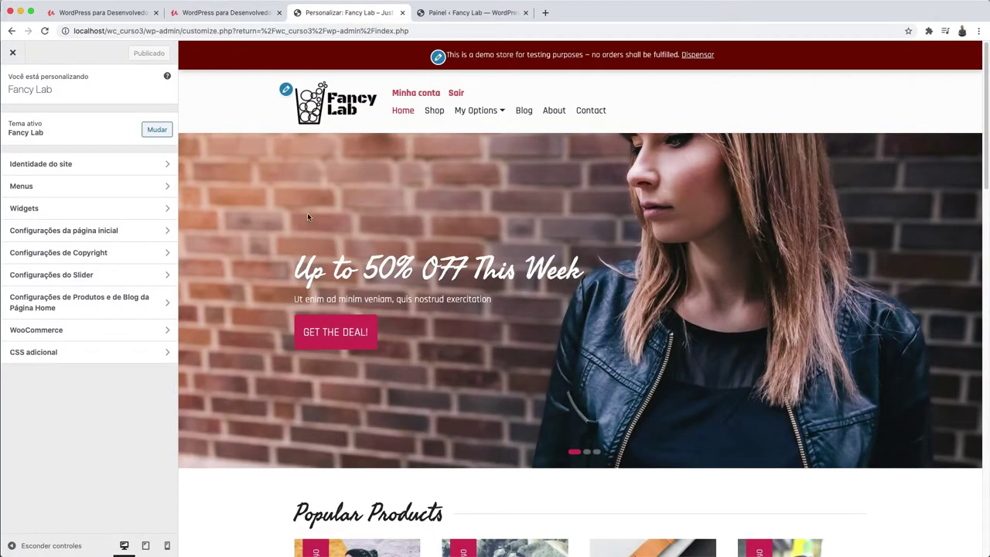
click(431, 111)
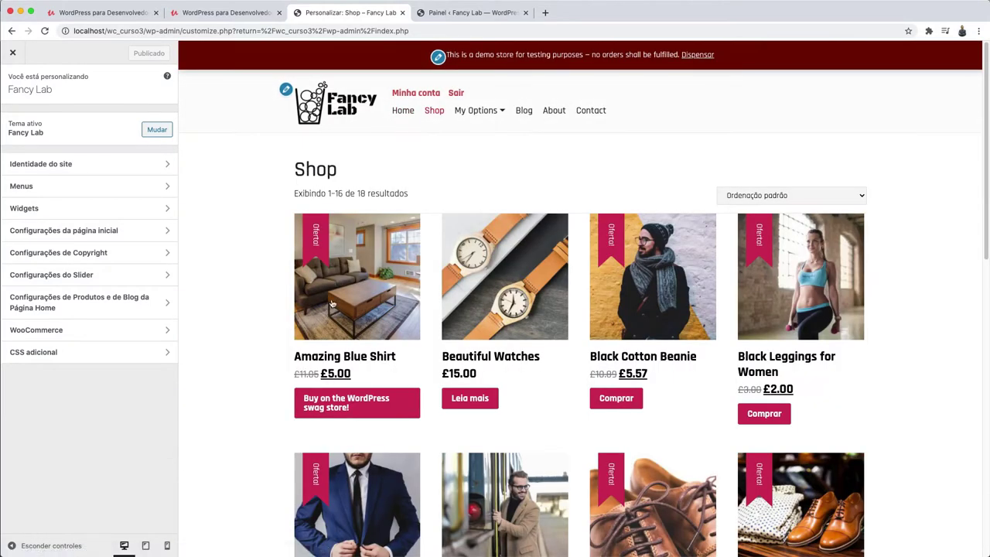
scroll(308, 321, down, 1)
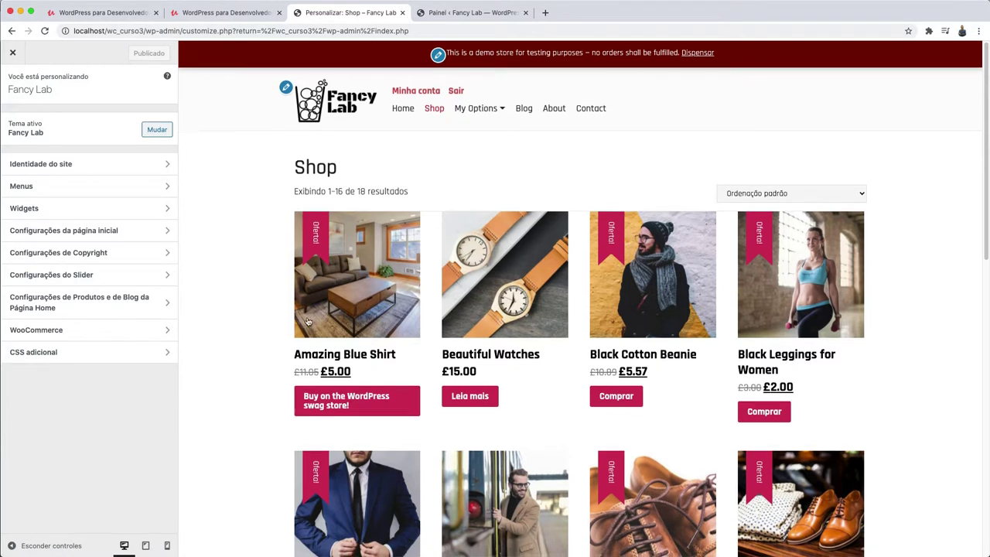
scroll(308, 321, down, 1)
scroll(234, 389, up, 1)
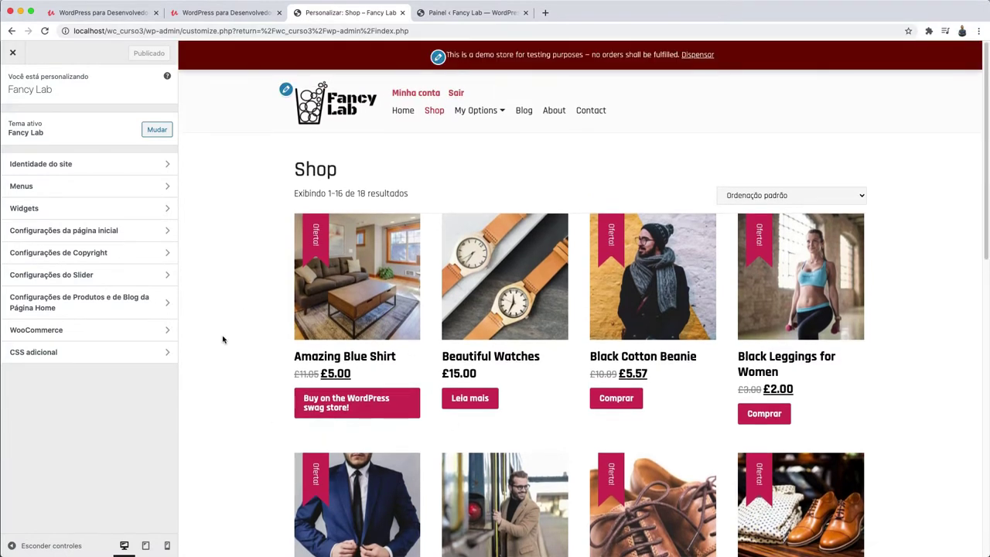
- Open the WooCommerce product catalogue settings (Catálogo de produtos) for the theme
click(61, 331)
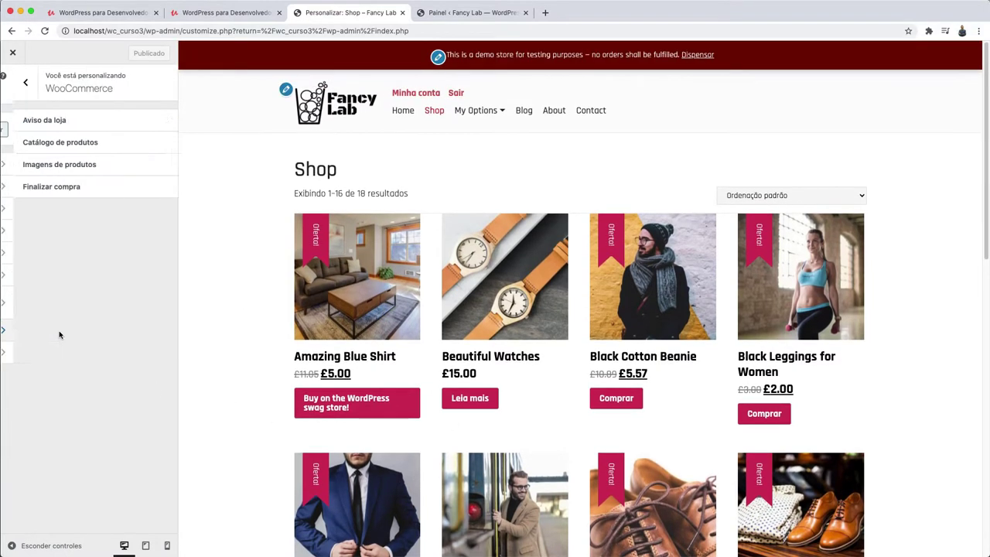
click(51, 143)
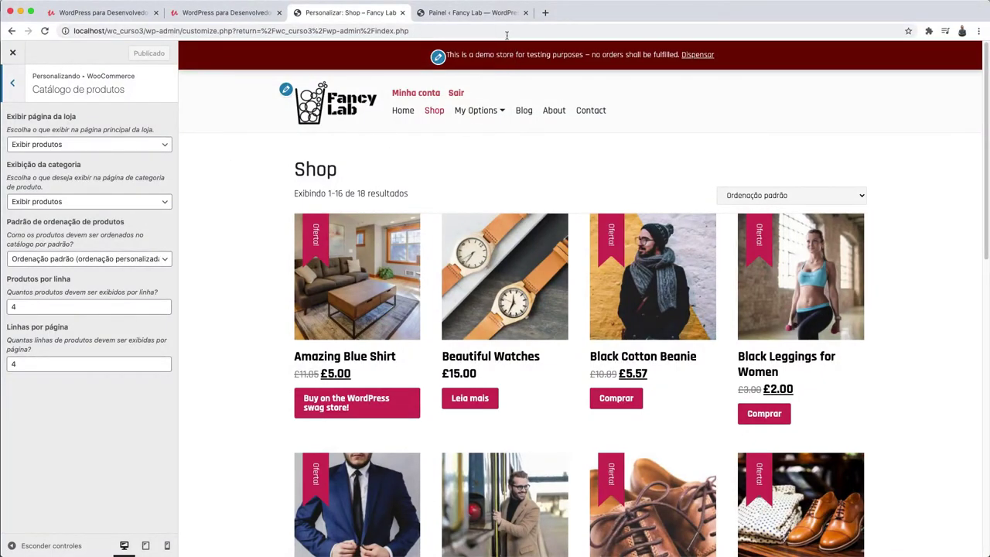
- Preview the store's Home page and examine its slider, Popular Products, New Arrivals, Deal of the Week and Latest News sections
click(402, 113)
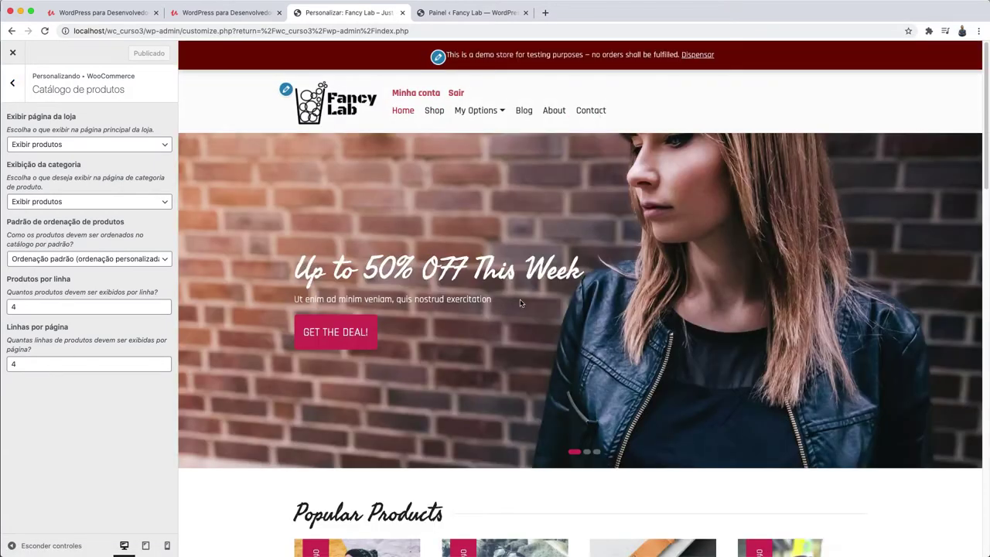
scroll(397, 341, down, 5)
scroll(396, 341, down, 10)
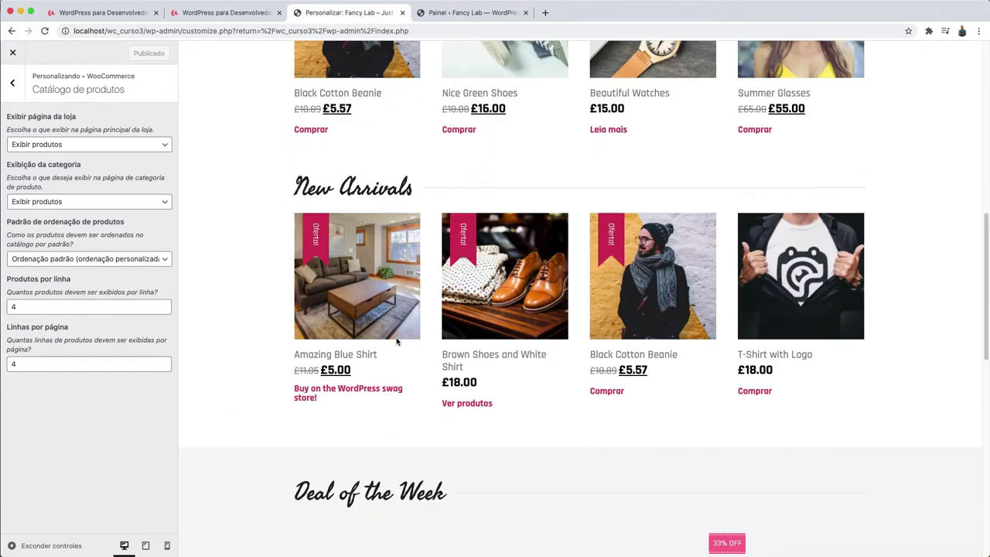
scroll(396, 341, down, 2)
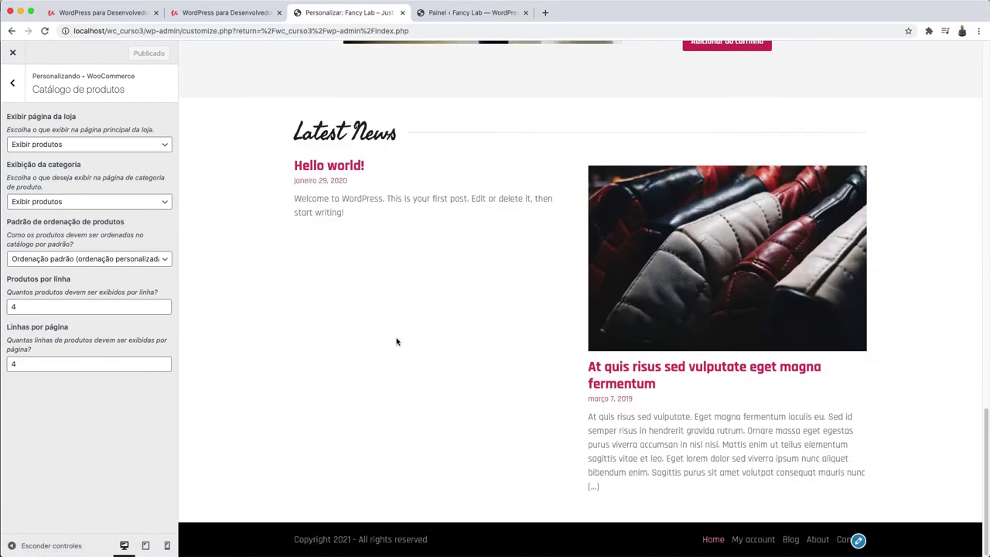
scroll(397, 341, up, 8)
scroll(397, 341, up, 8)
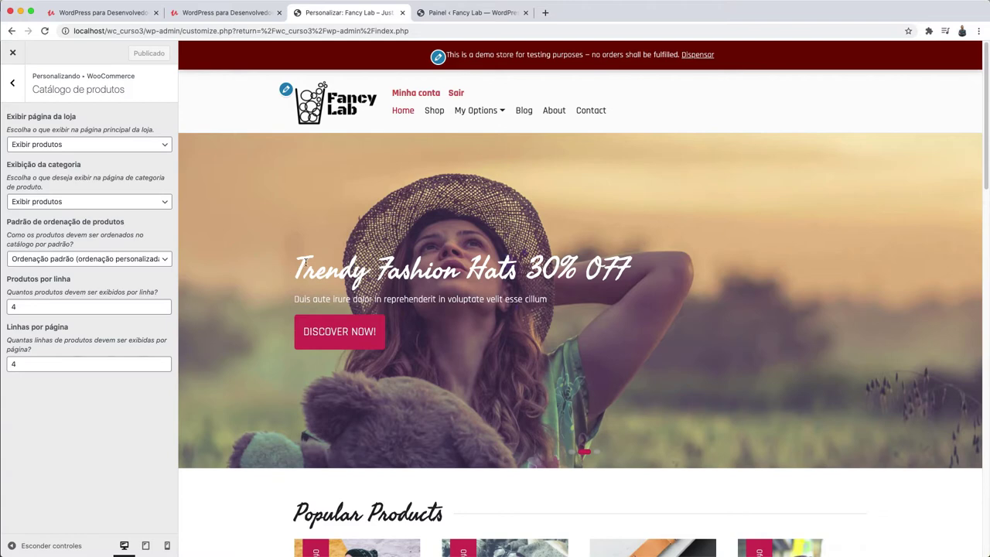
scroll(304, 249, down, 8)
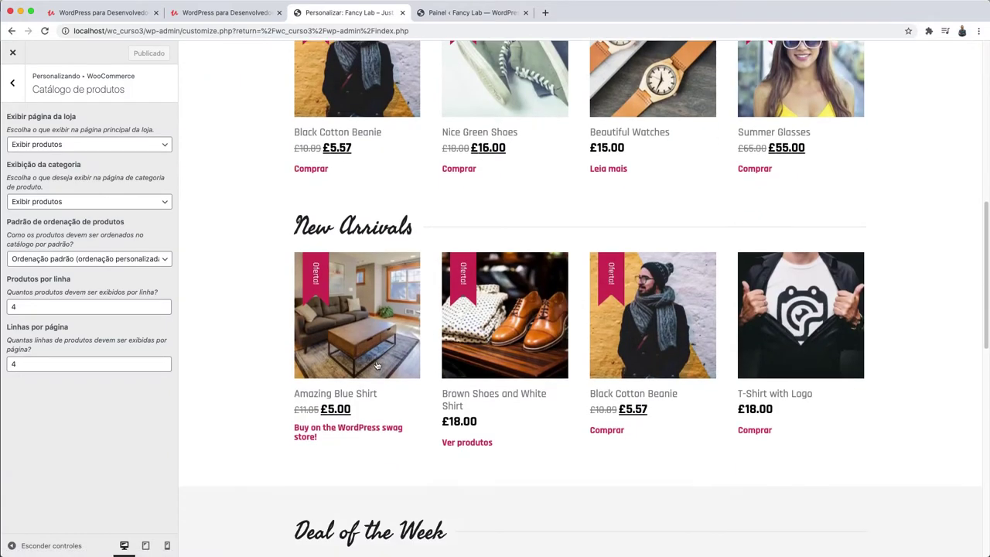
scroll(246, 327, up, 5)
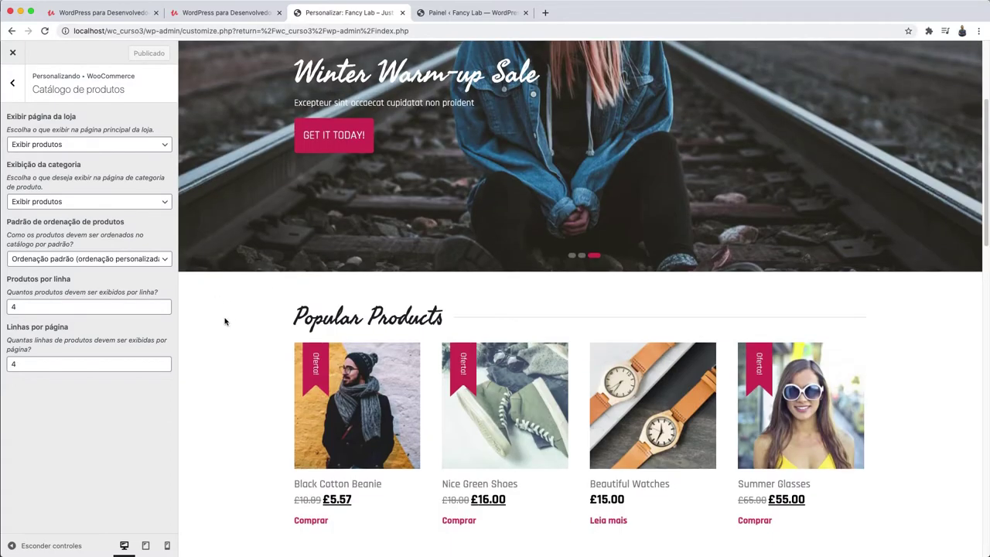
scroll(226, 320, up, 2)
scroll(229, 321, up, 3)
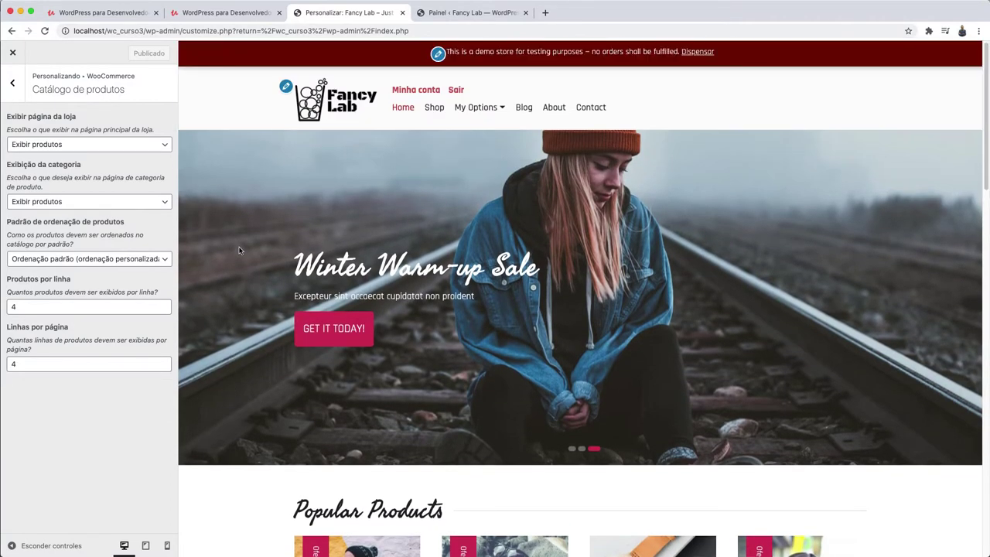
scroll(238, 250, up, 1)
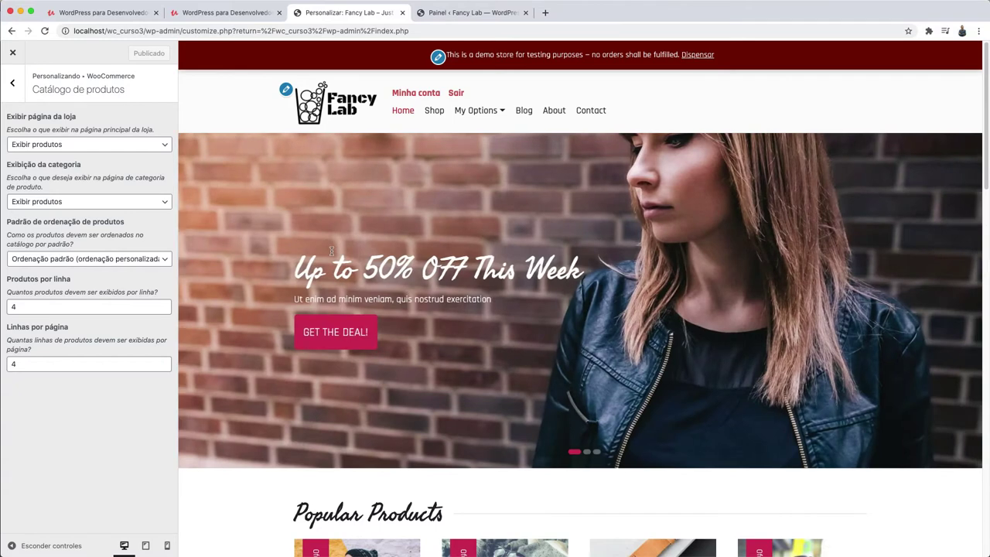
- Open the WooCommerce system status in the WordPress dashboard and check the theme's declared WooCommerce support
click(439, 13)
mouse_move(60, 212)
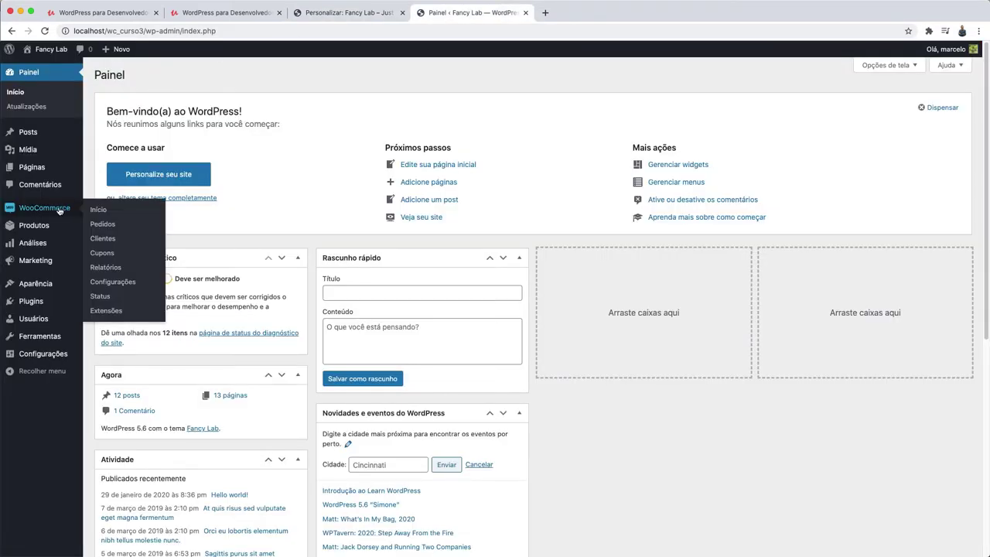
click(118, 301)
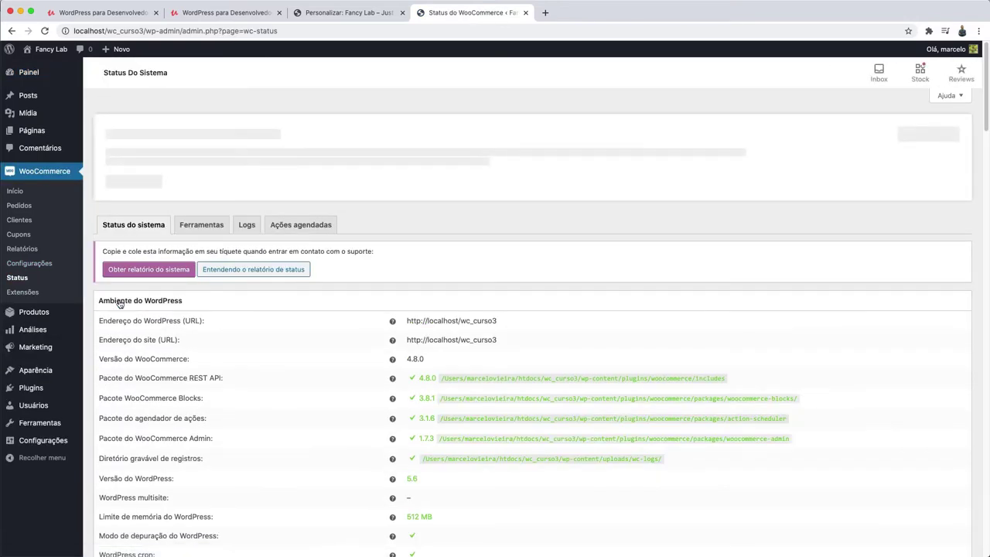
scroll(118, 301, down, 20)
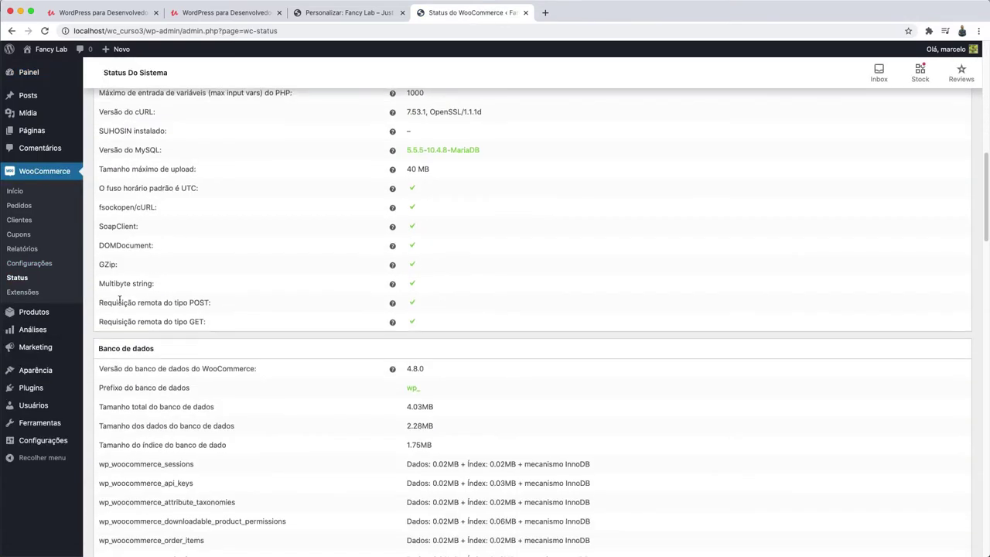
scroll(120, 300, down, 15)
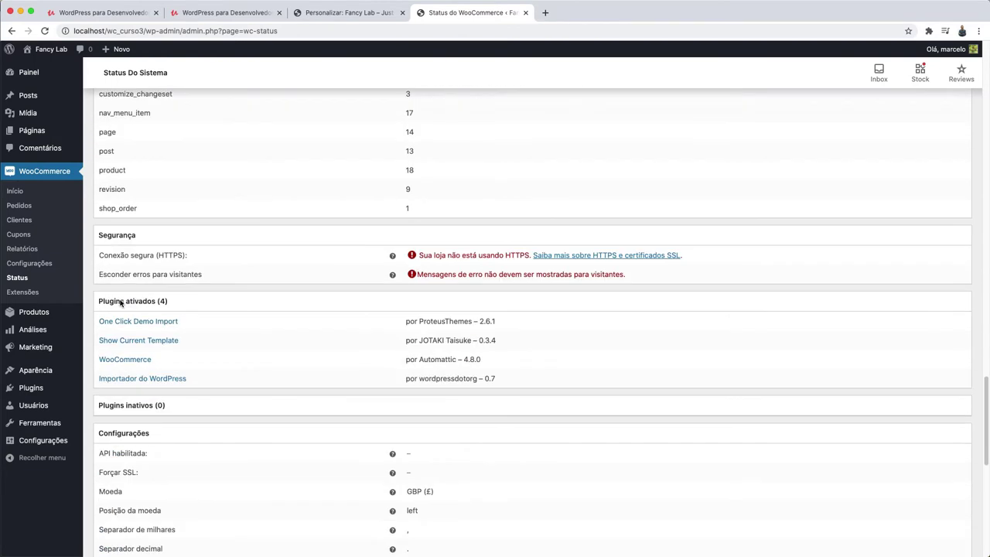
scroll(120, 302, down, 8)
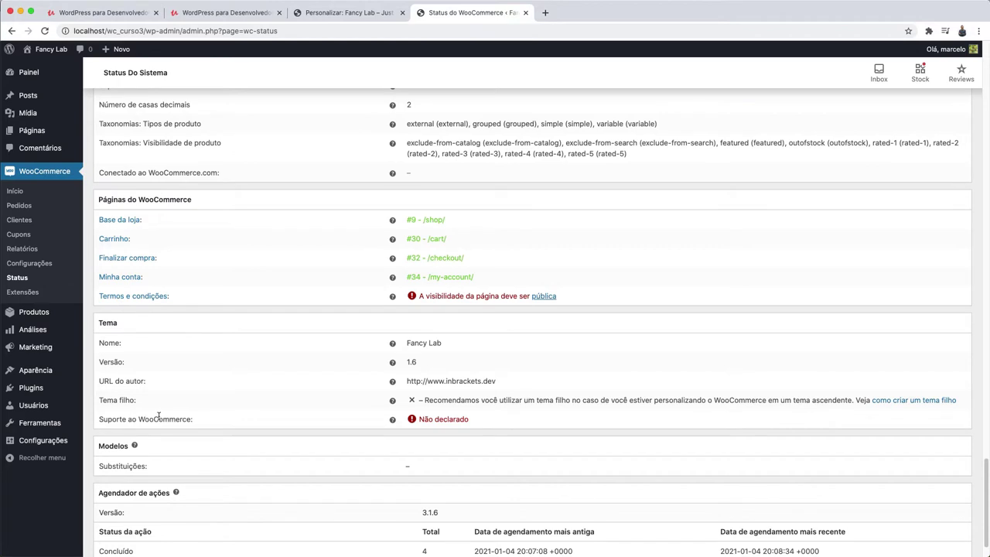
scroll(159, 418, down, 2)
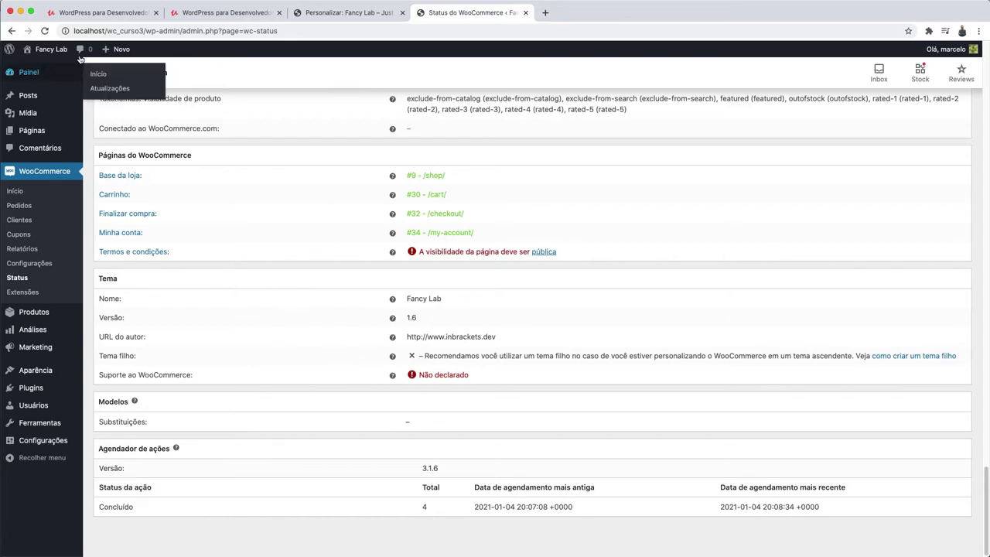
- Open the store front in a new browser tab and examine the full product listing
mouse_move(51, 51)
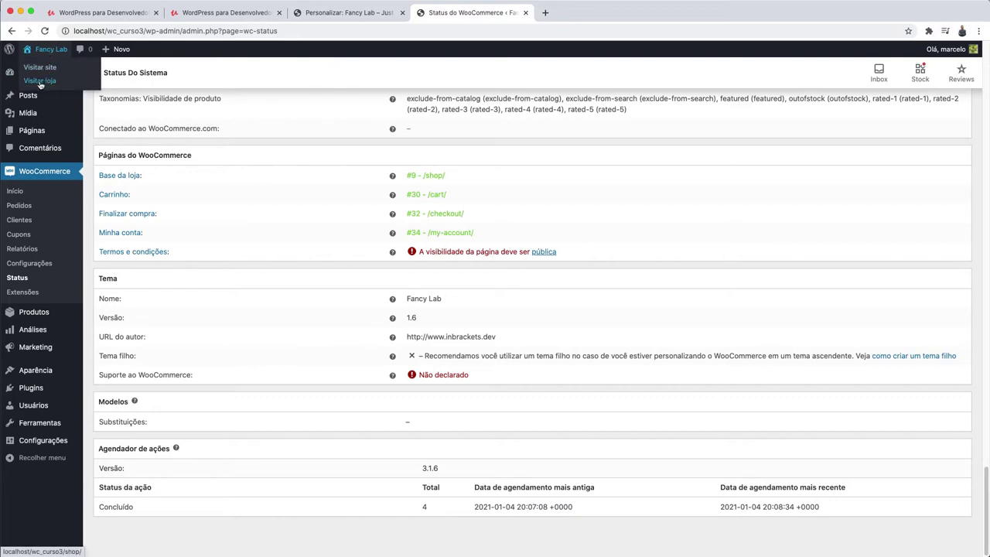
right_click(44, 82)
click(58, 85)
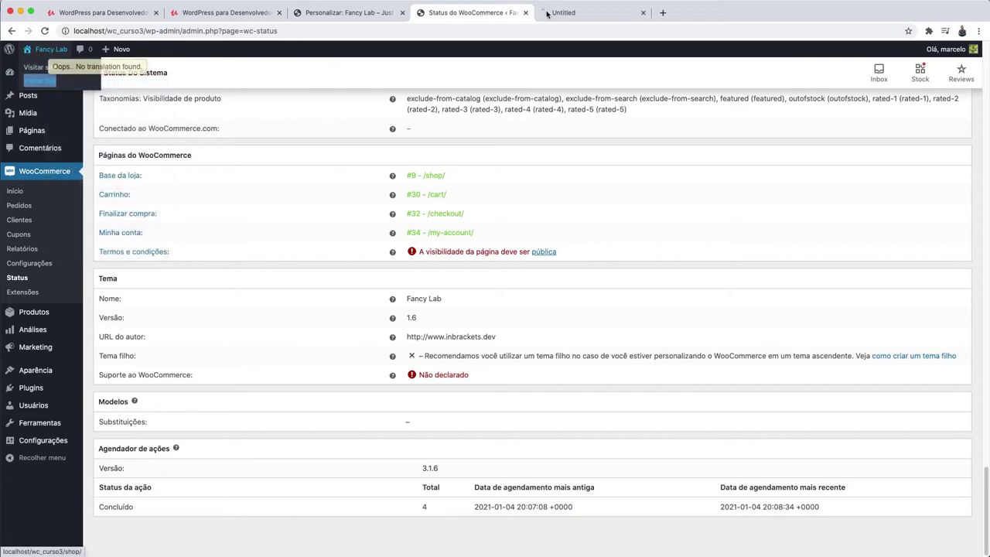
click(549, 12)
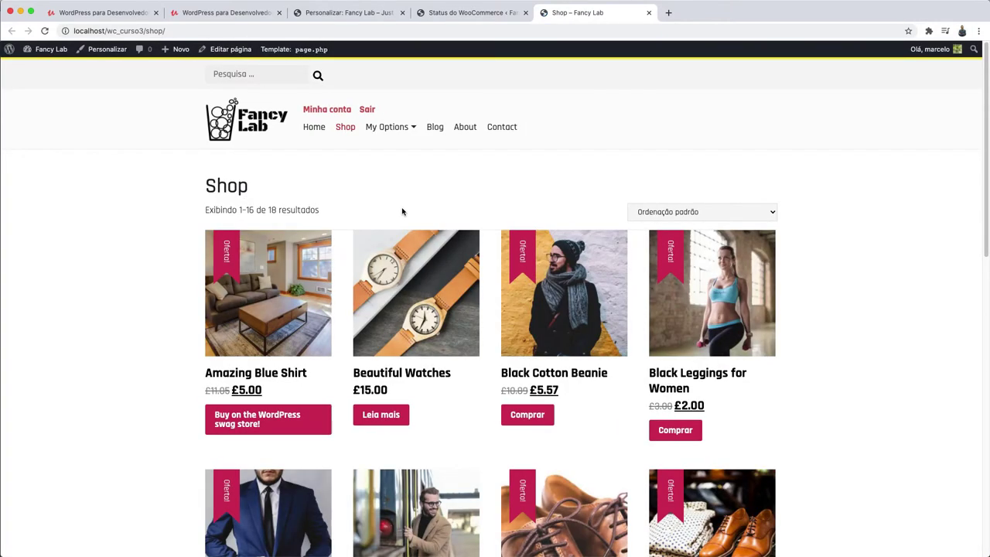
scroll(150, 219, down, 2)
scroll(187, 196, down, 10)
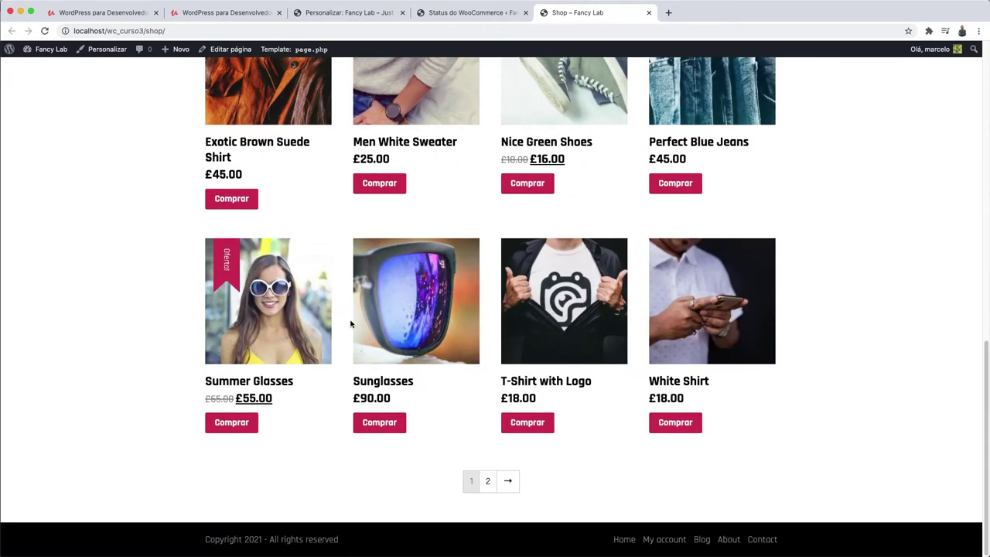
- Open the Men White Sweater product page and add one unit to the cart
scroll(351, 323, up, 3)
click(429, 276)
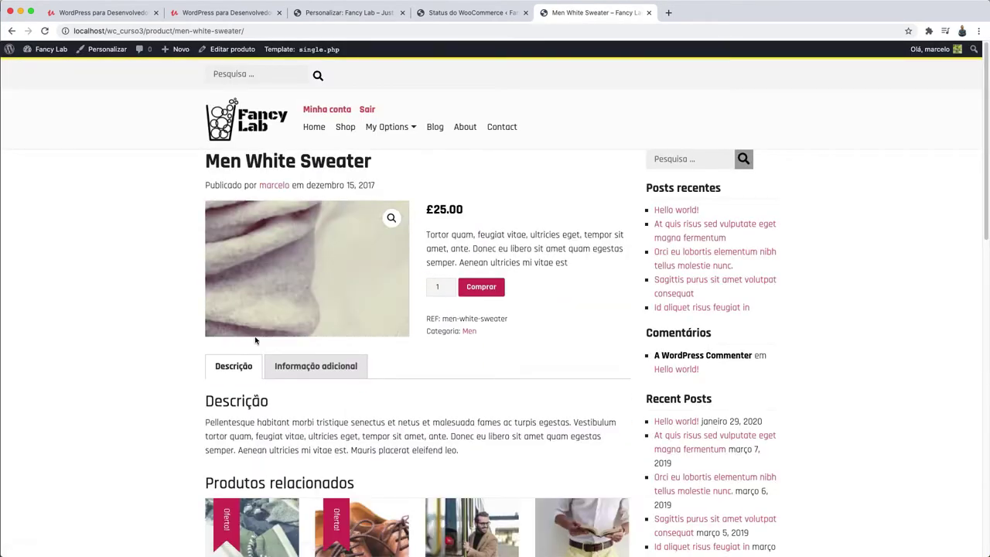
scroll(255, 341, down, 3)
scroll(192, 307, up, 3)
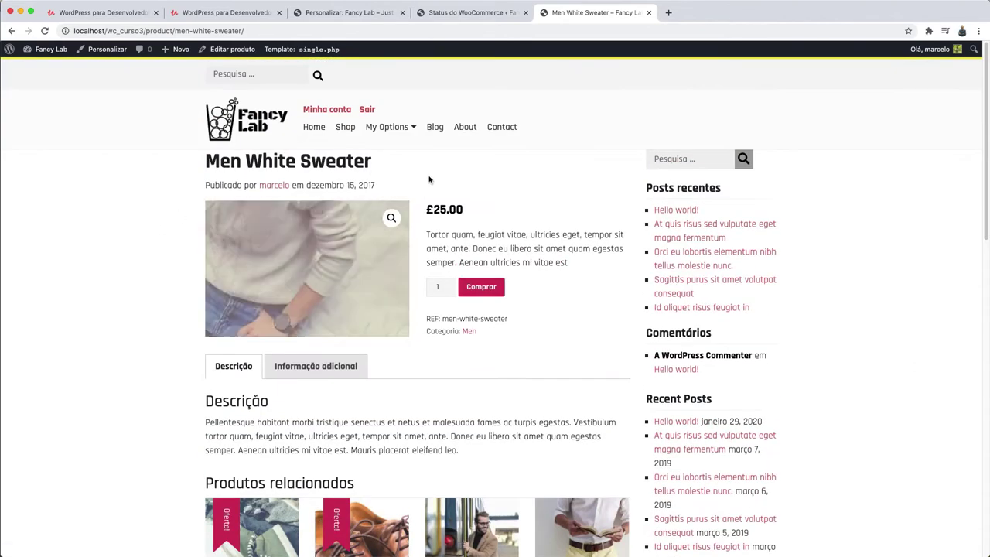
click(478, 290)
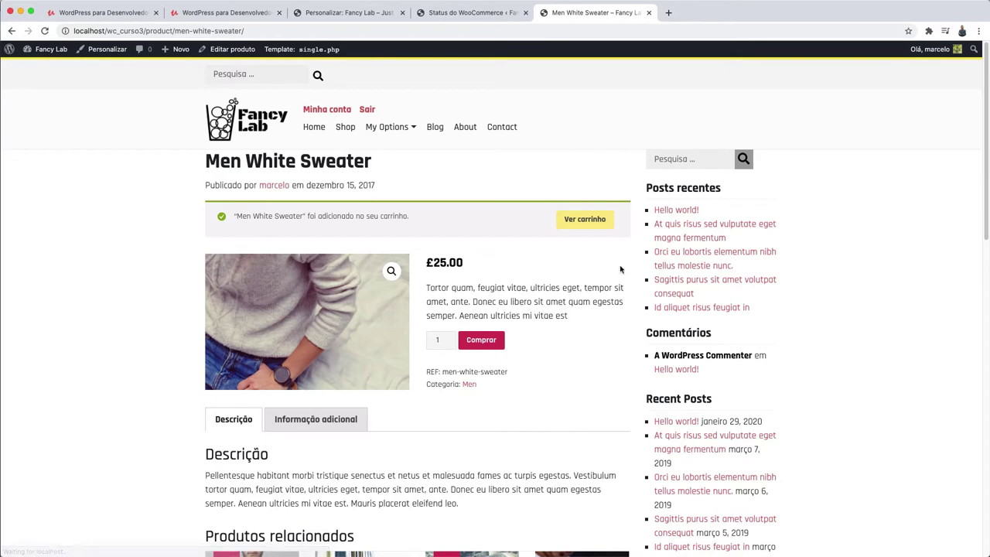
- View the cart and proceed to the checkout page
click(583, 221)
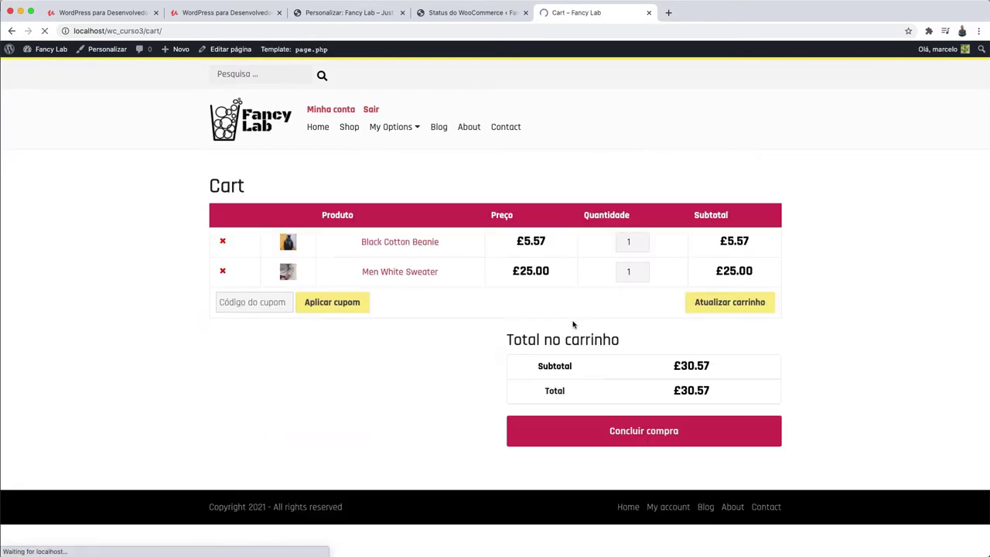
click(638, 433)
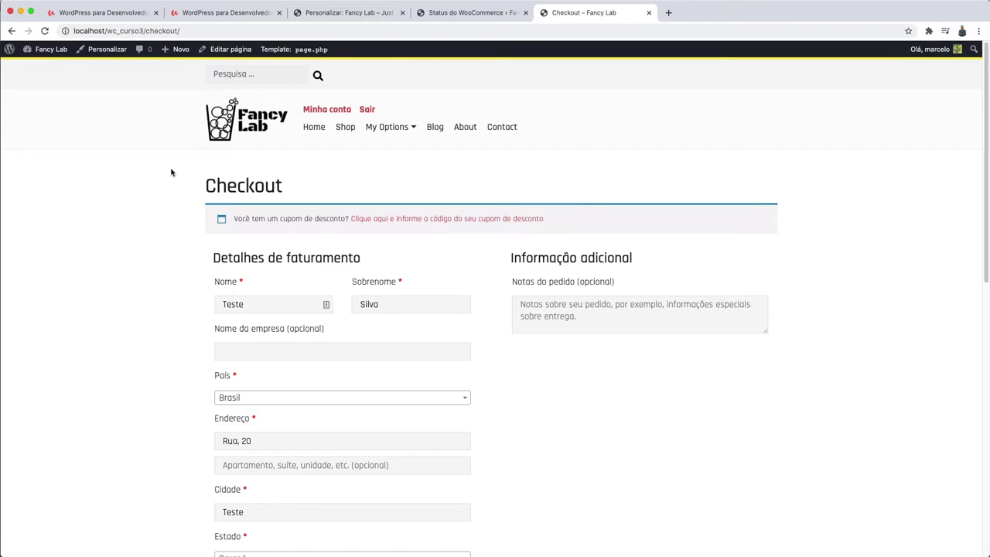
- Go back to the Men White Sweater page and examine its gallery, description tabs, related products and comment form
click(12, 31)
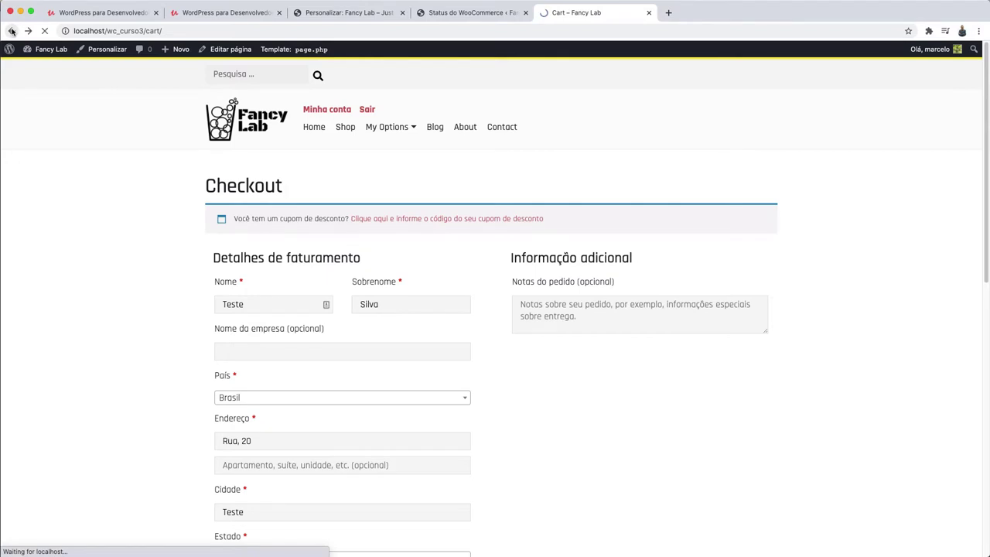
click(12, 31)
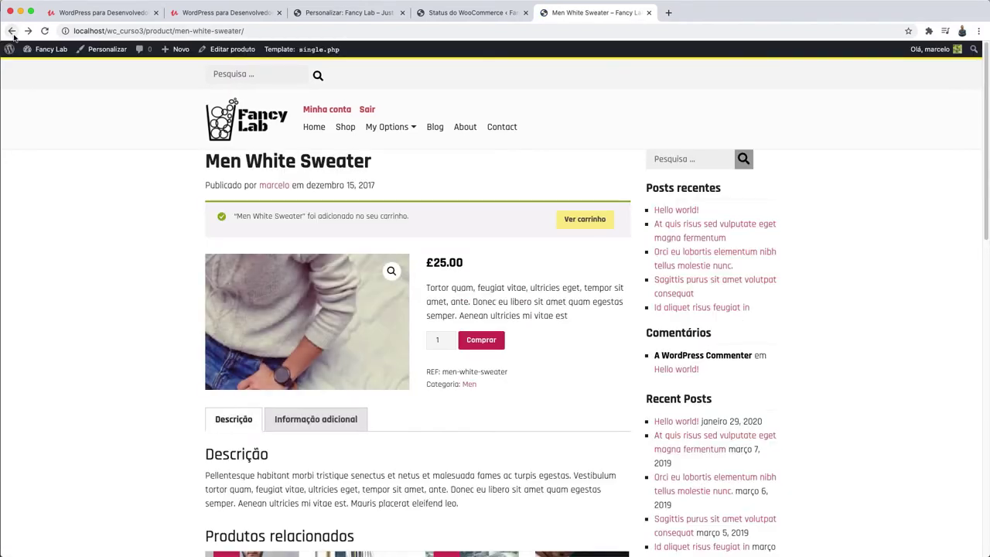
scroll(177, 280, down, 3)
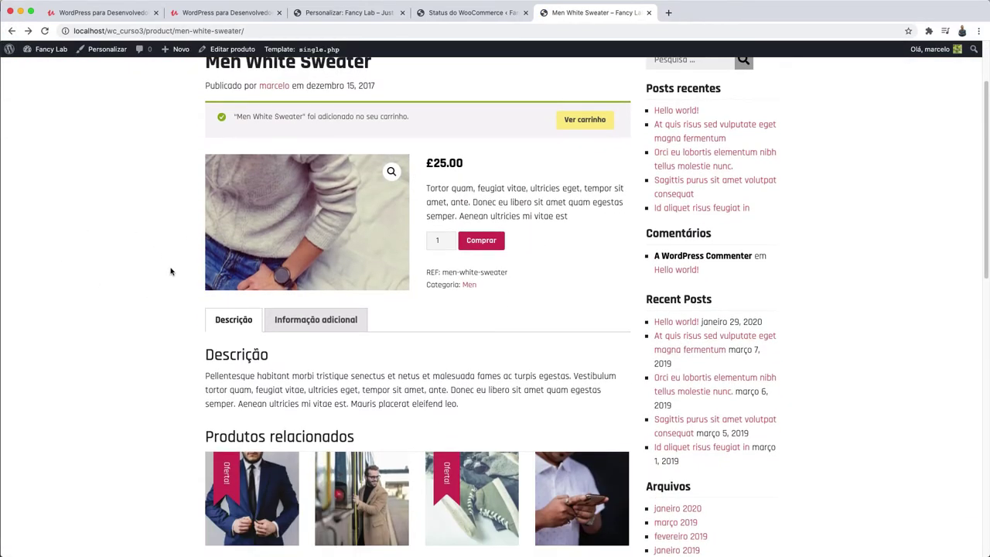
scroll(320, 383, down, 10)
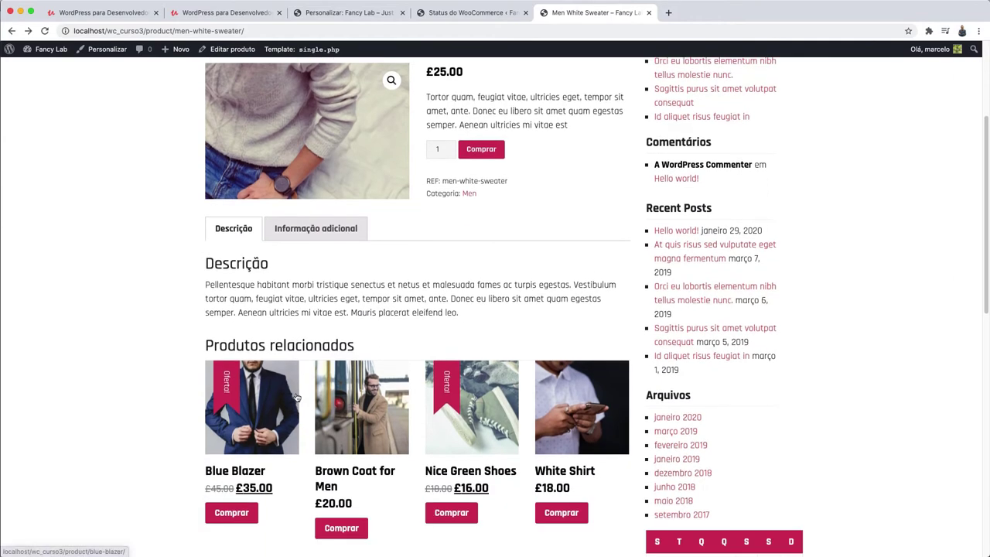
scroll(284, 385, down, 6)
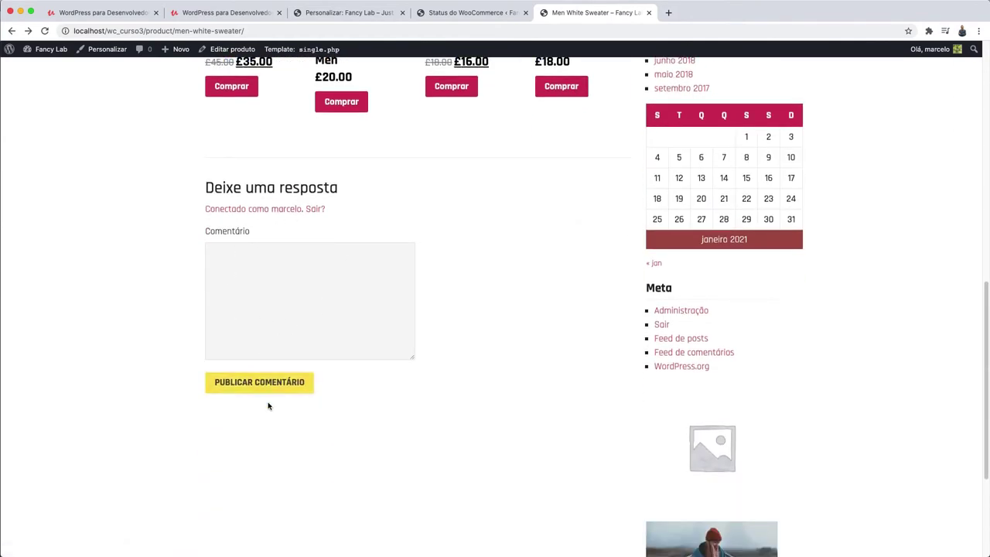
scroll(405, 474, up, 4)
scroll(406, 470, up, 7)
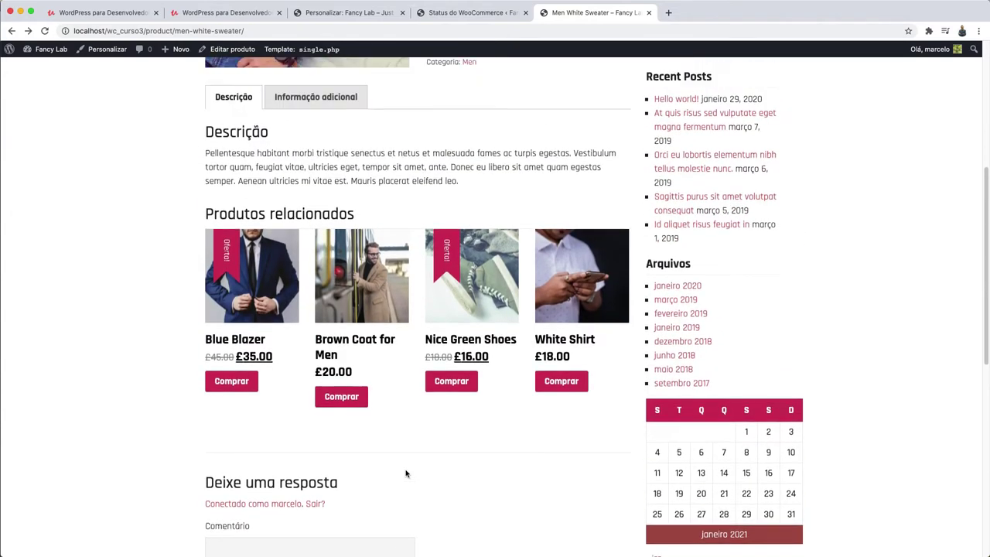
scroll(379, 444, down, 1)
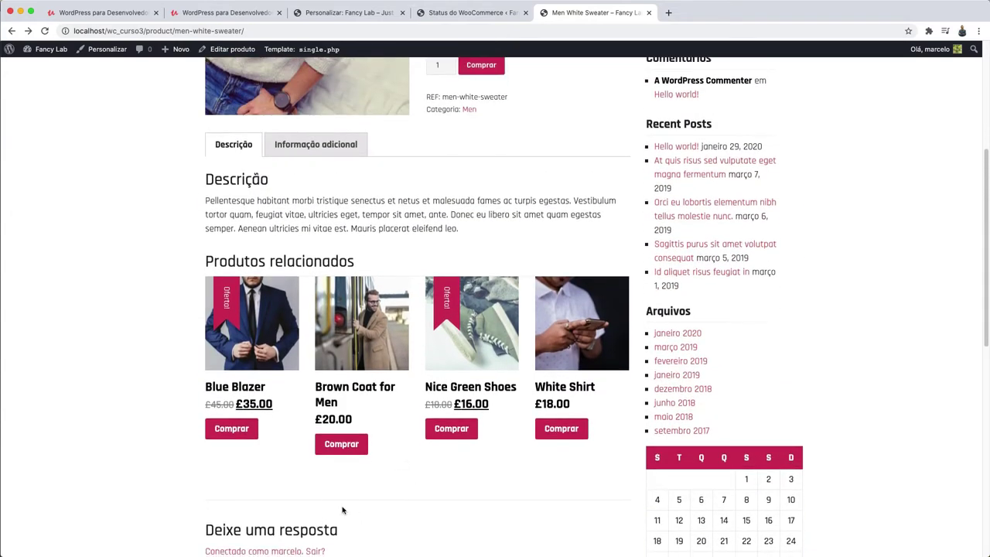
scroll(333, 510, up, 2)
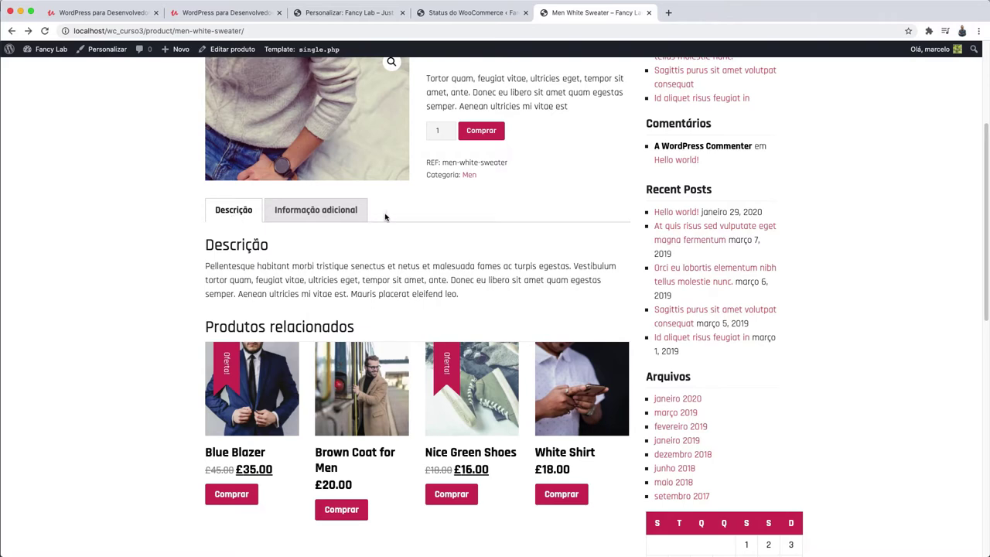
scroll(160, 283, up, 5)
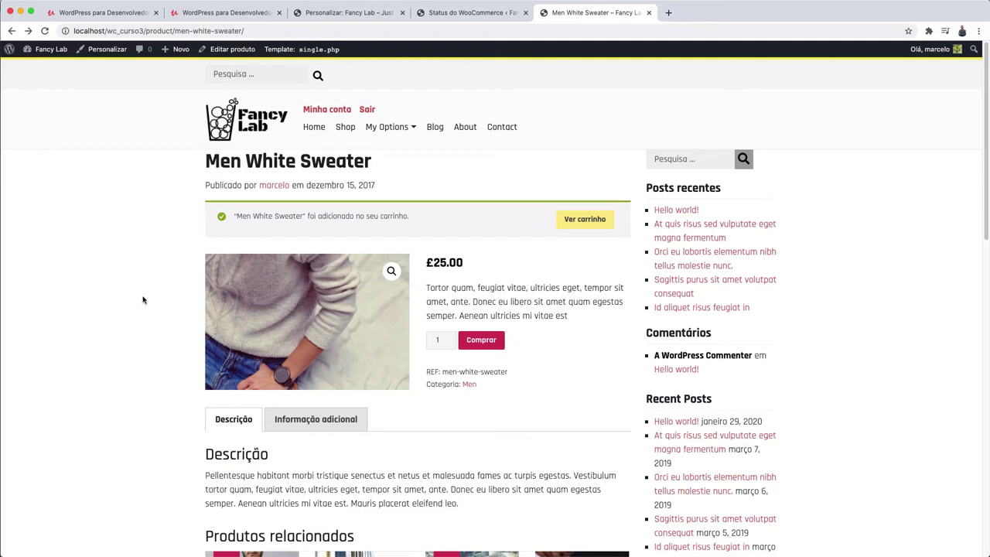
- Return to the store's Shop page
click(346, 129)
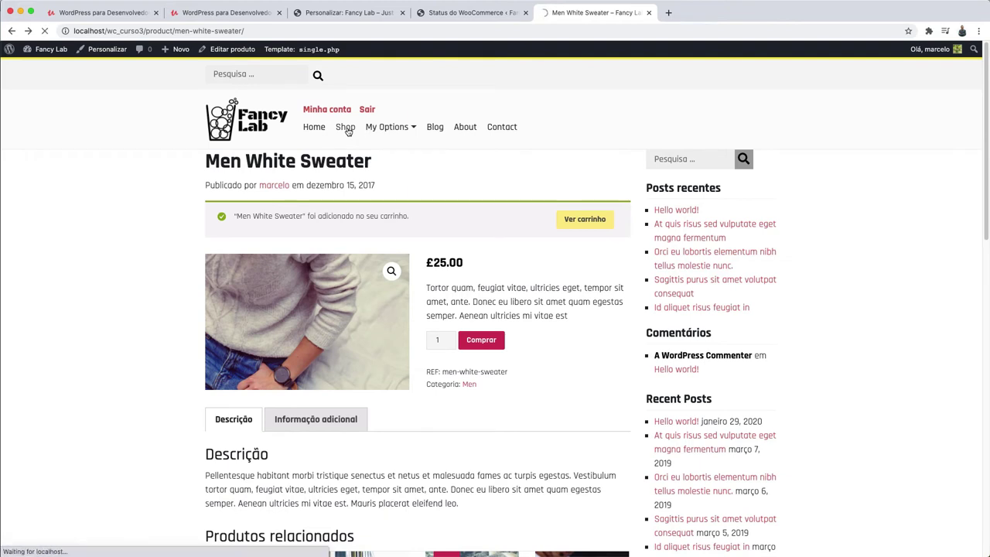